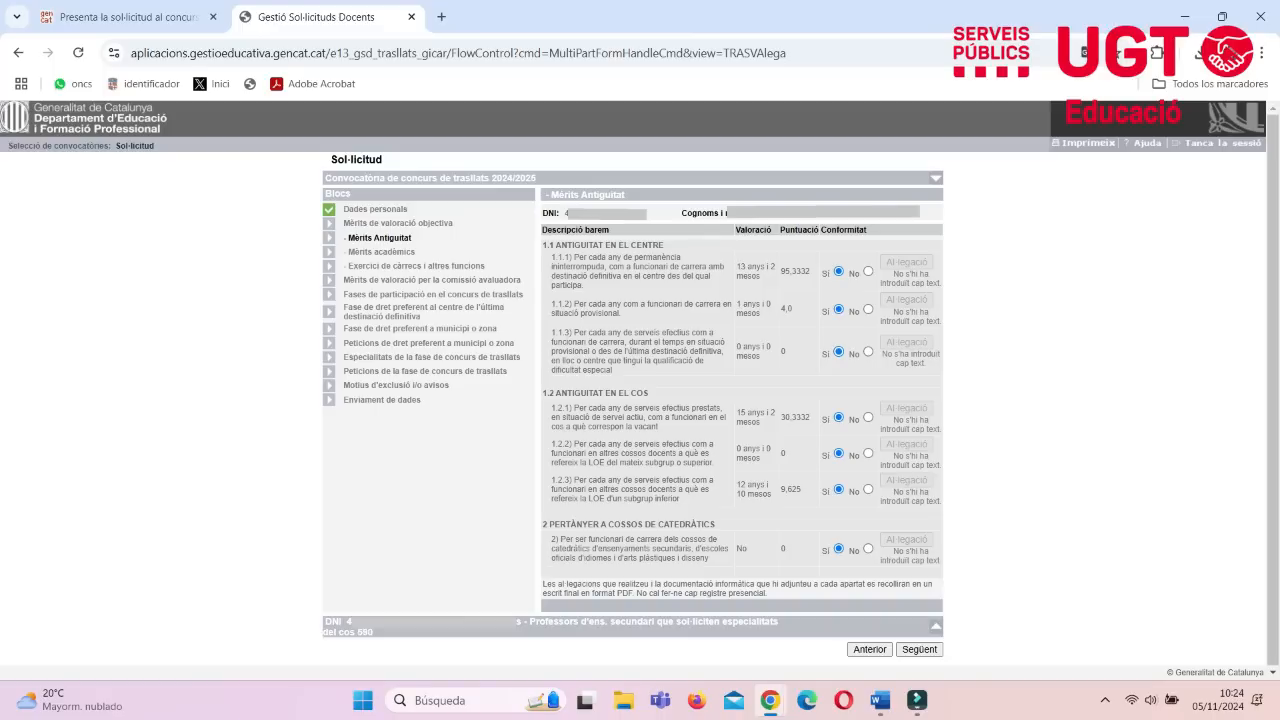
- Mark merit 1.1.3 as not conforming and start its allegation with "La puntuació en aquest apartat no és correcta."
{"action": "left_click", "coordinate": [868, 352]}
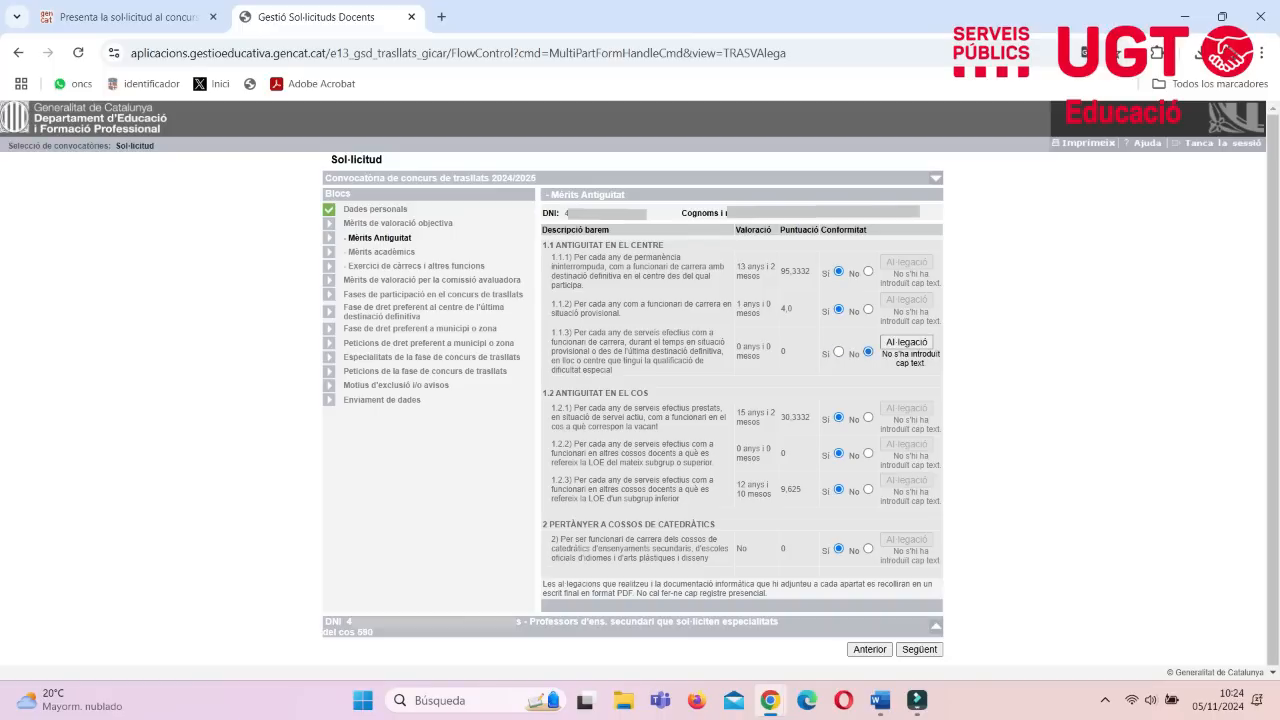
{"action": "left_click", "coordinate": [907, 342]}
{"action": "left_click_drag", "start_coordinate": [412, 261], "coordinate": [369, 261]}
{"action": "type", "text": "La pun"}
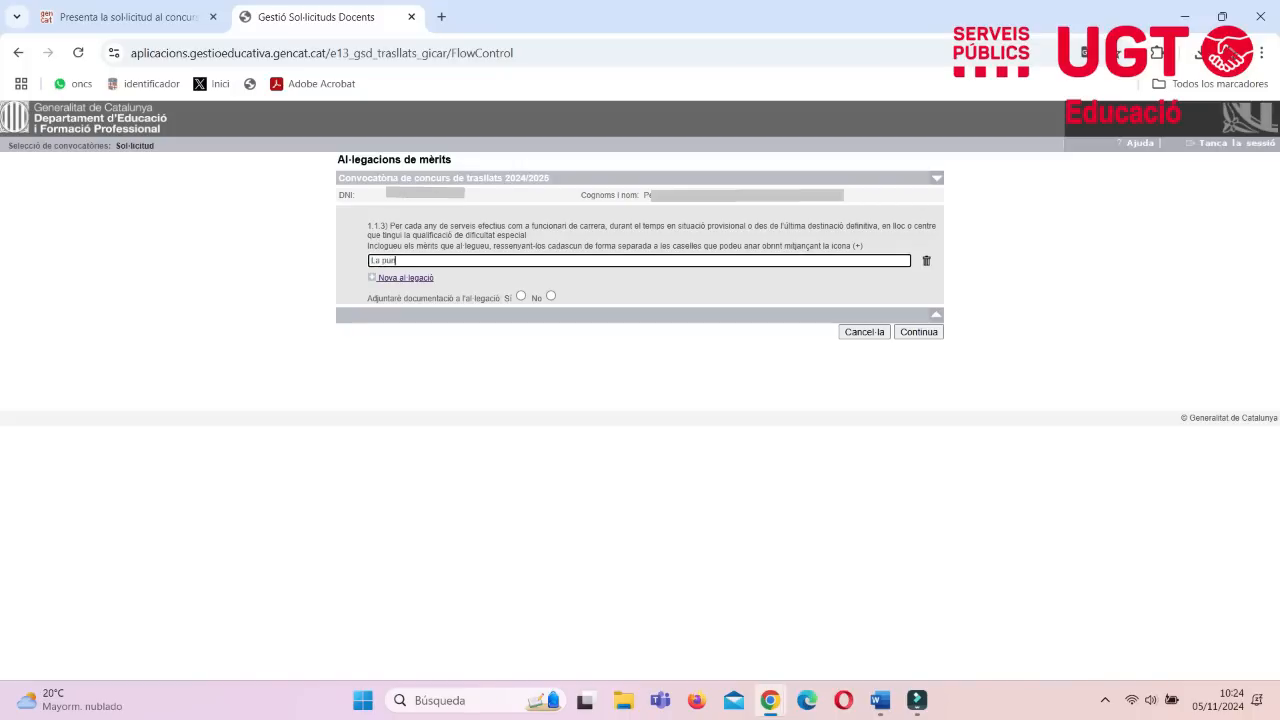
{"action": "type", "text": "tuació en aquest apartat no és correcta. Tinc"}
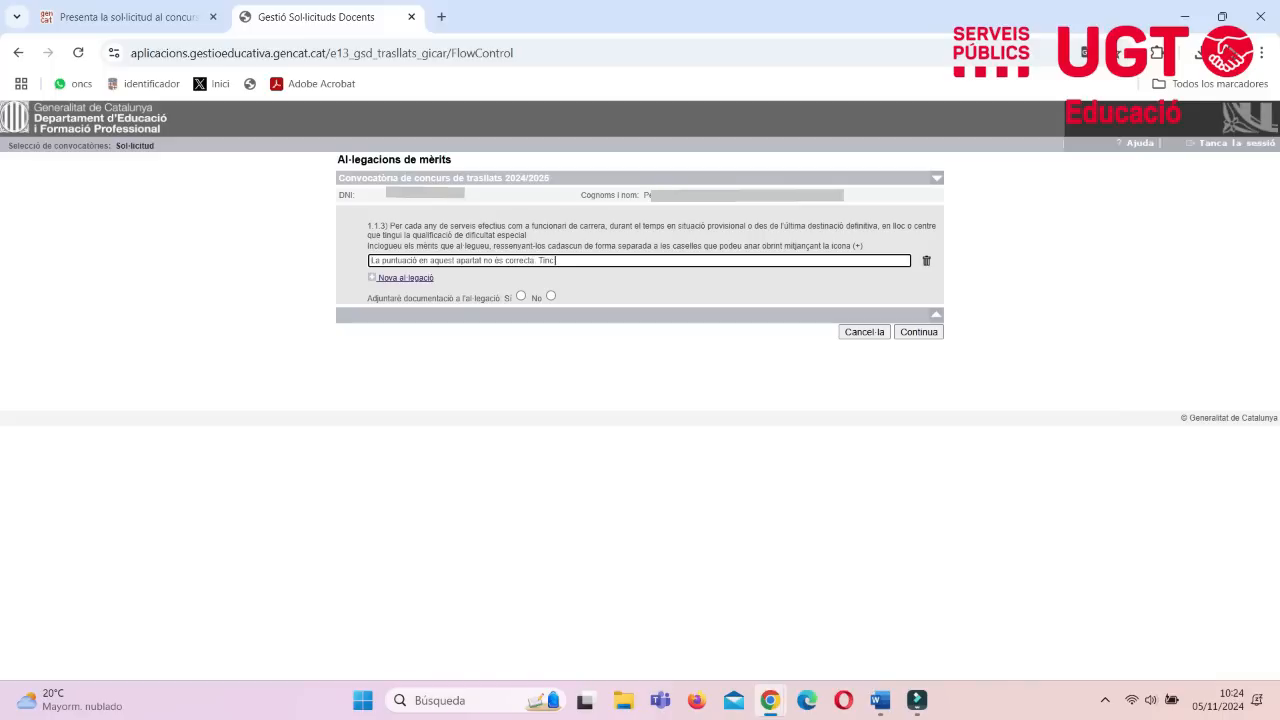
{"action": "type", "text": " destinació definitiva en un CMC i efectivament hi ha"}
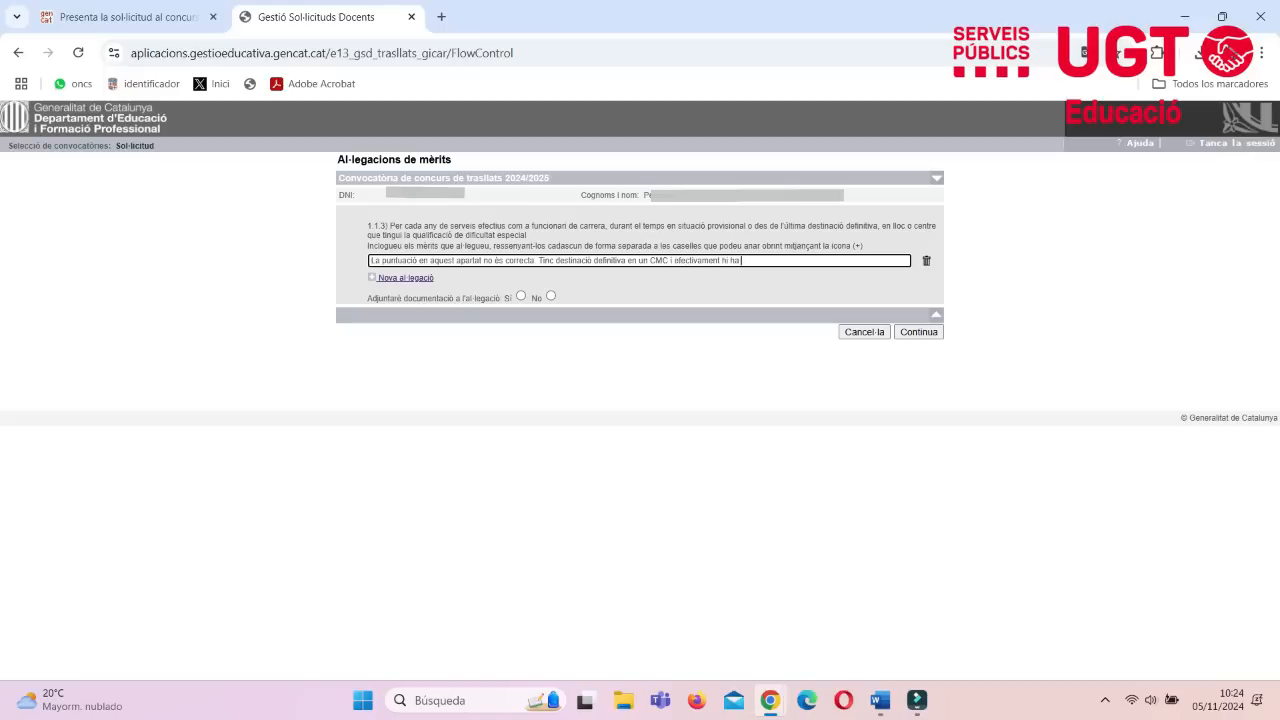
{"action": "type", "text": " impartit docència durant els darrers 4 anys"}
- Add "Tinc destinació definitiva en un CMC i efectivament hi ha impartit docència durant els darrers 4 anys" and save the allegation without documentation
{"action": "left_click", "coordinate": [551, 296]}
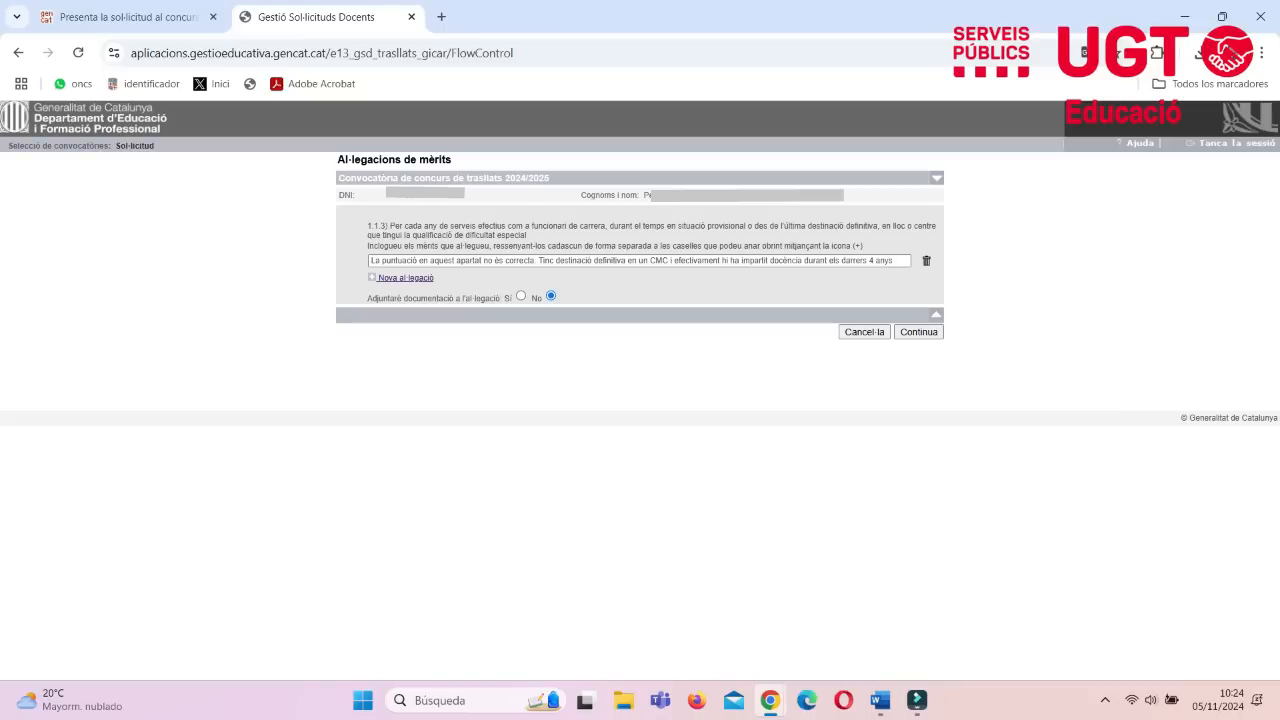
{"action": "left_click", "coordinate": [919, 332]}
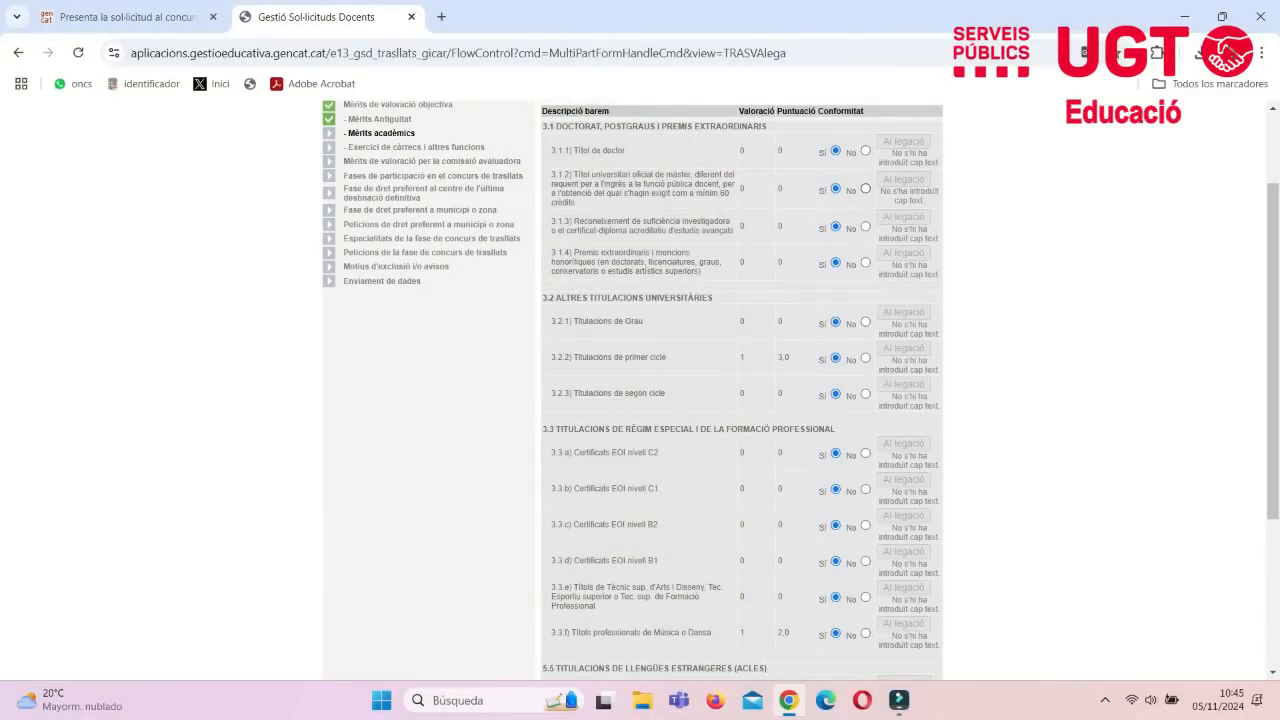
- Contest merit 3.1.2 with "En el meu expedient hi consta un Màster Oficial. Prego se'm valori d'acord amb la convocatòria", attaching no documentation
{"action": "left_click", "coordinate": [865, 188]}
{"action": "left_click", "coordinate": [903, 179]}
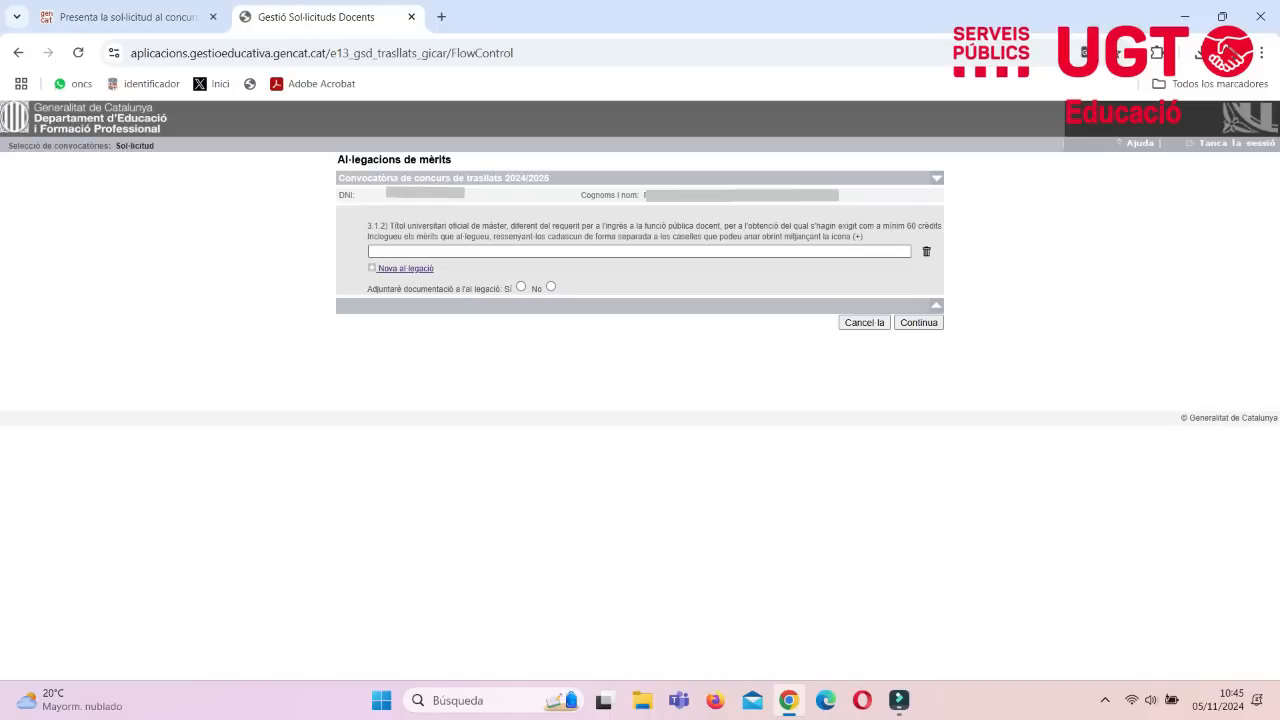
{"action": "left_click", "coordinate": [639, 251]}
{"action": "type", "text": "En e"}
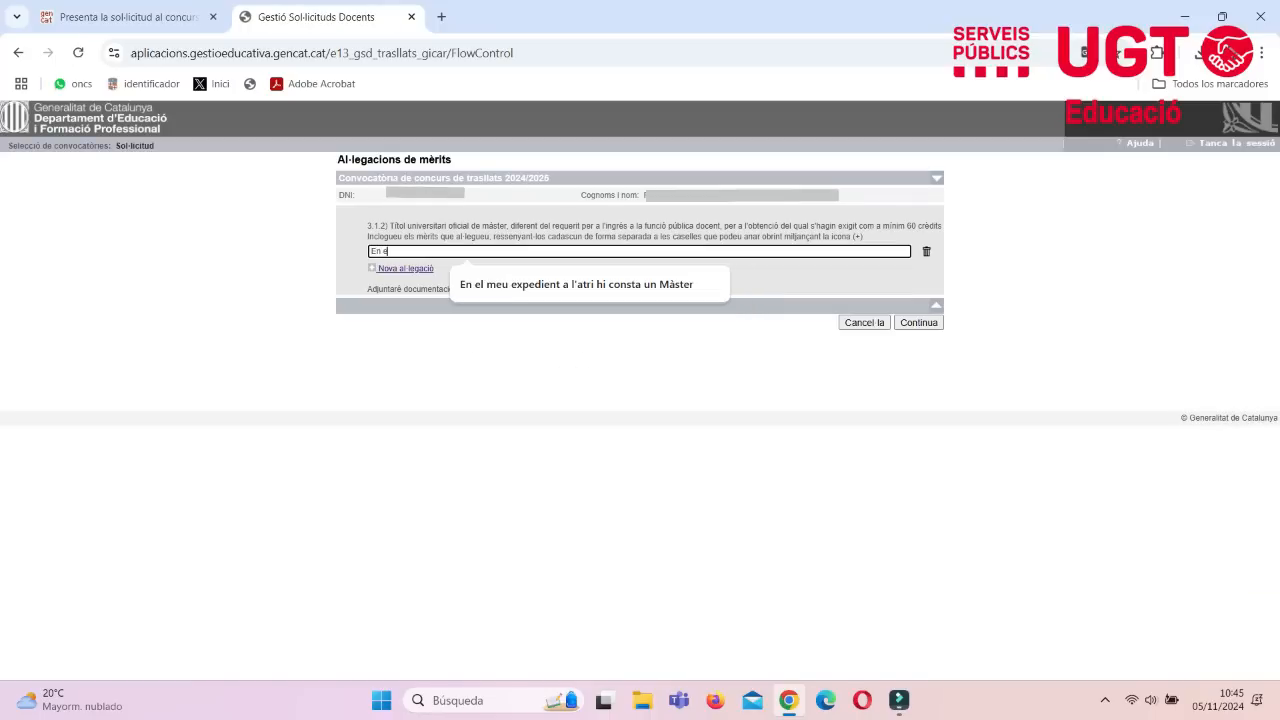
{"action": "type", "text": "l meu expecient hi consta un Mà"}
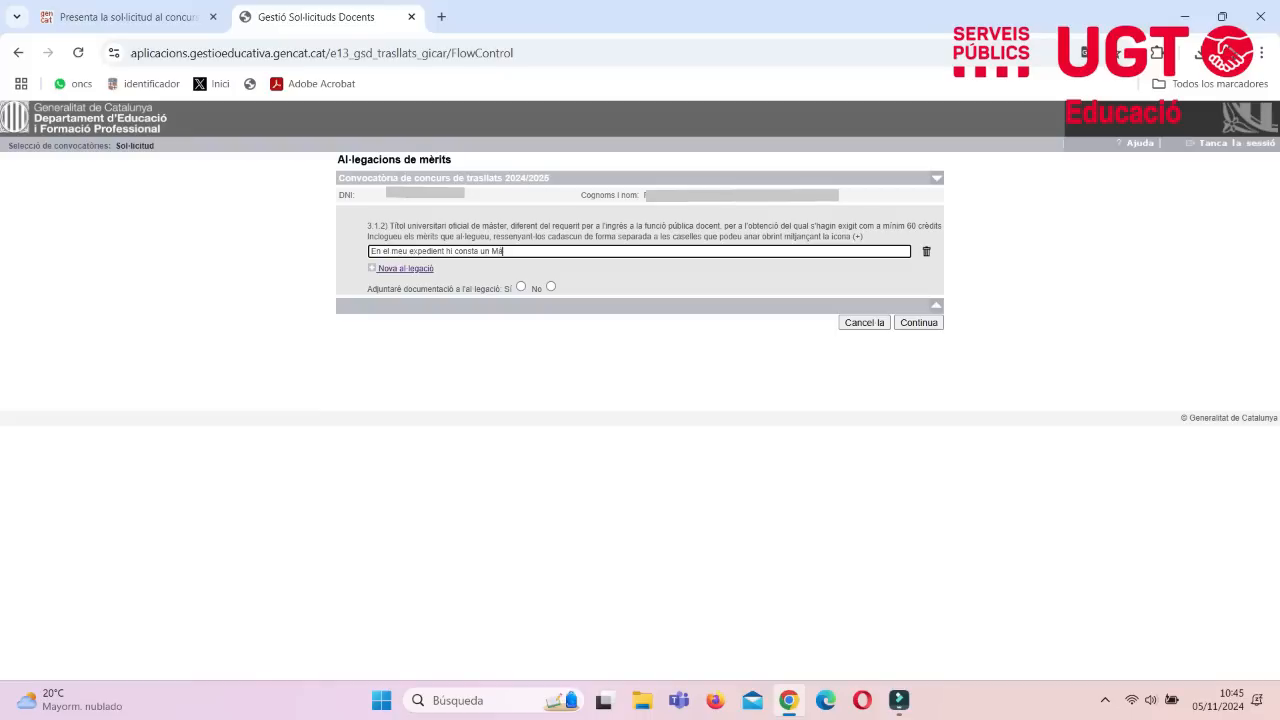
{"action": "type", "text": "ster Oficial. Prego se'm valori d'acc"}
{"action": "type", "text": "rd amb la convoc"}
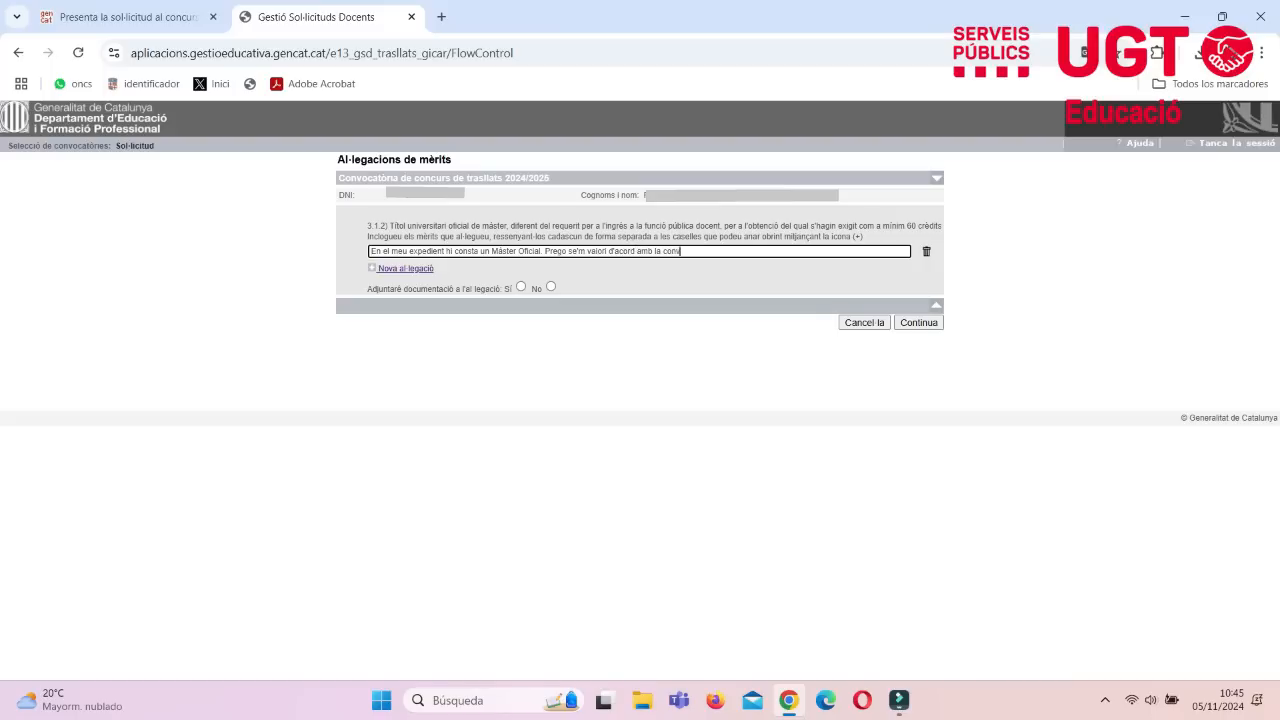
{"action": "type", "text": "atòria"}
{"action": "left_click", "coordinate": [551, 286]}
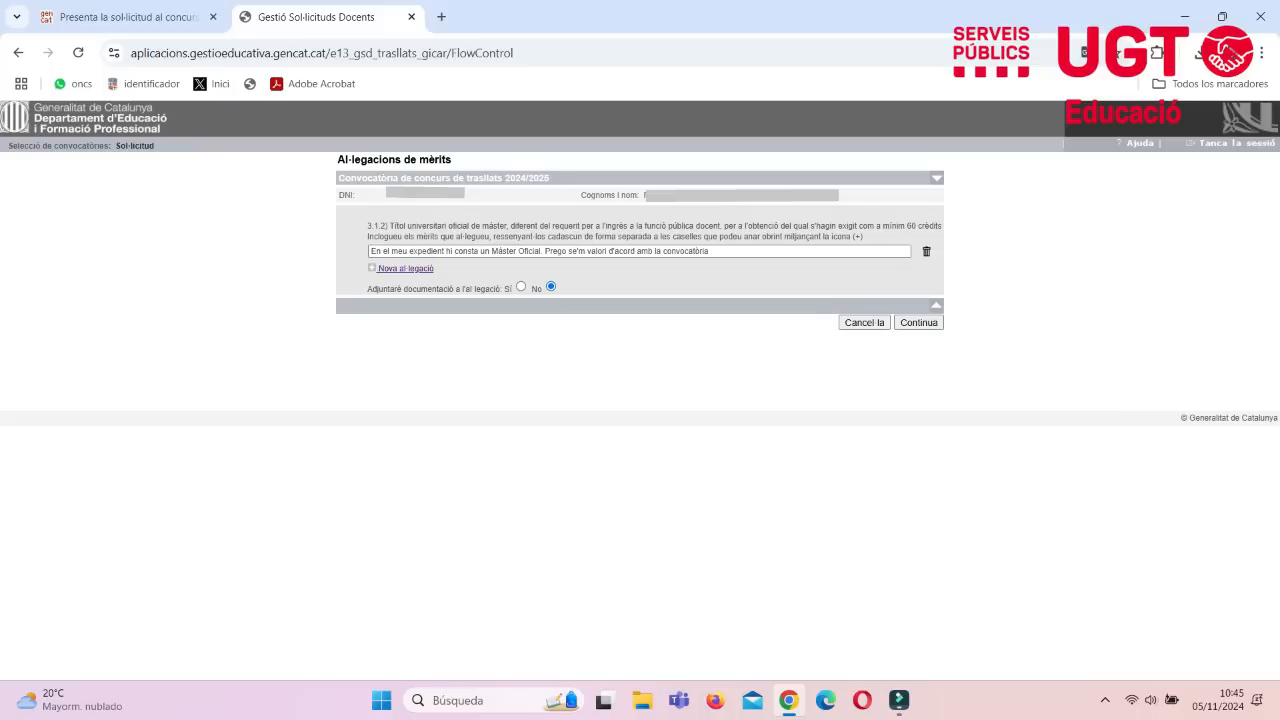
{"action": "left_click", "coordinate": [918, 322]}
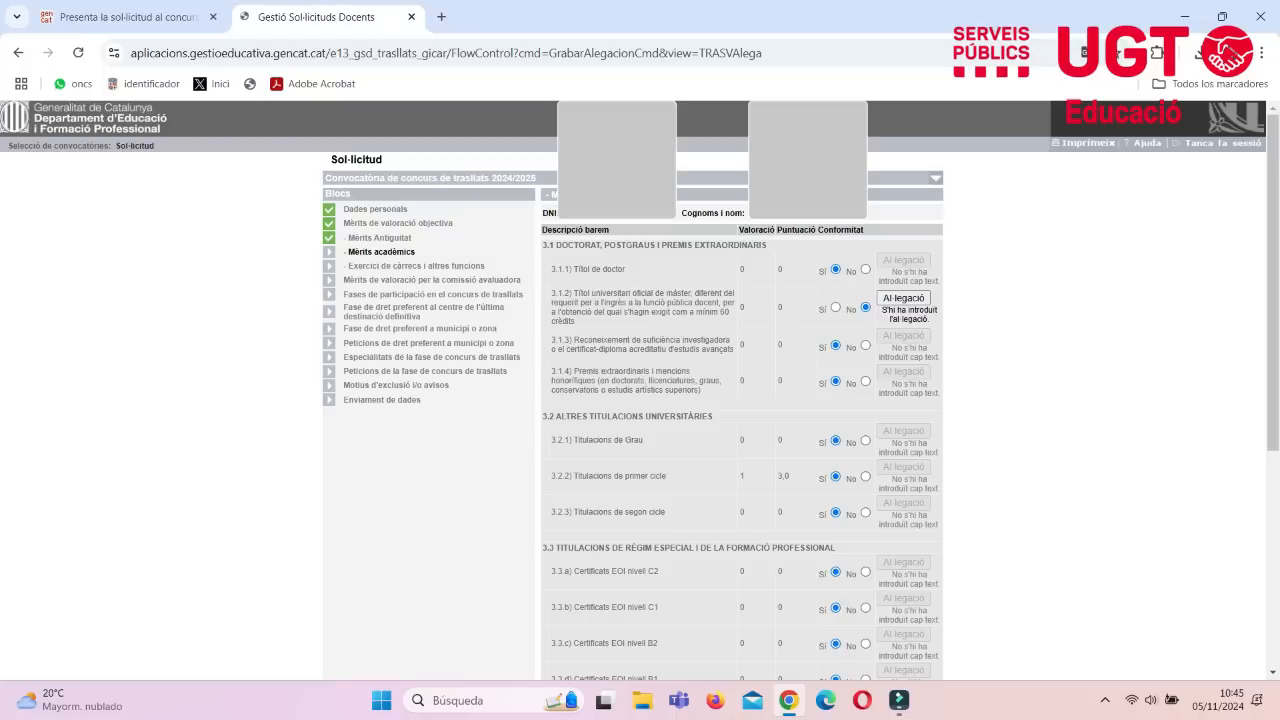
- Mark merit 4.3 as not conforming and write the allegation "Aporto documentació justificativa de 4 anys com a tutor d'ESO"
{"action": "scroll", "coordinate": [640, 390], "scroll_direction": "down", "scroll_amount": 2}
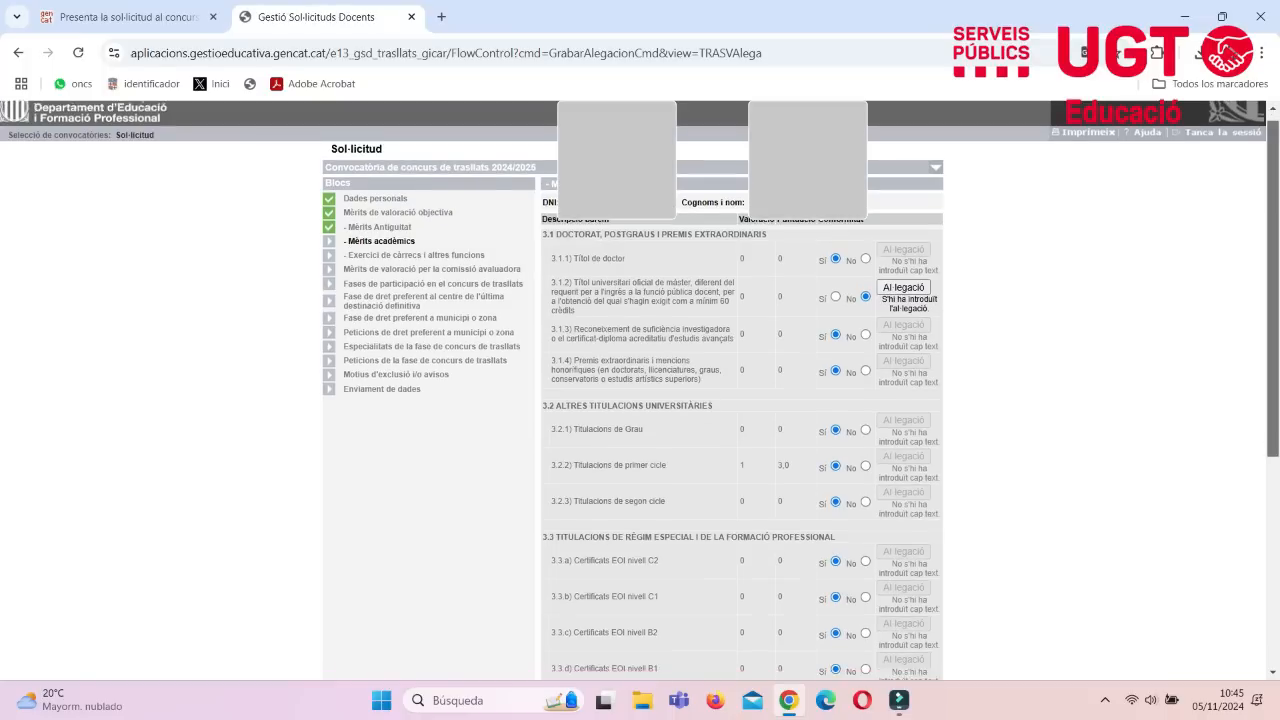
{"action": "scroll", "coordinate": [640, 390], "scroll_direction": "down", "scroll_amount": 2}
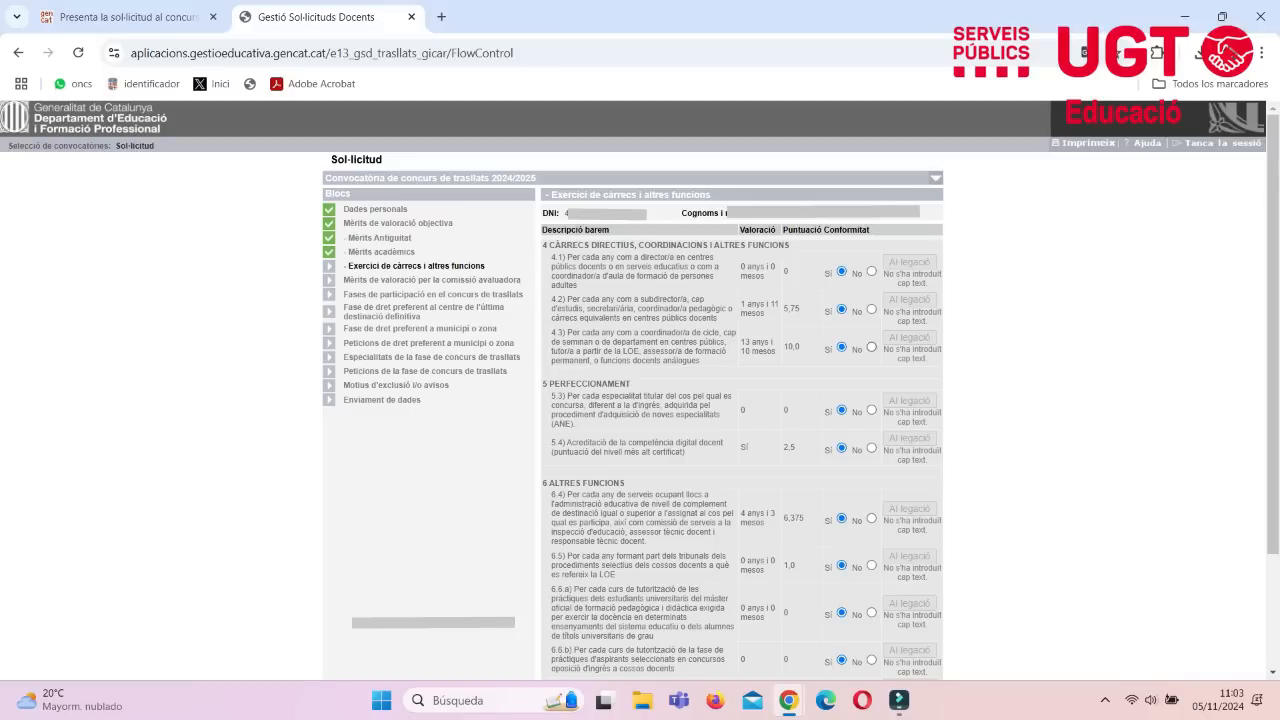
{"action": "left_click", "coordinate": [871, 347]}
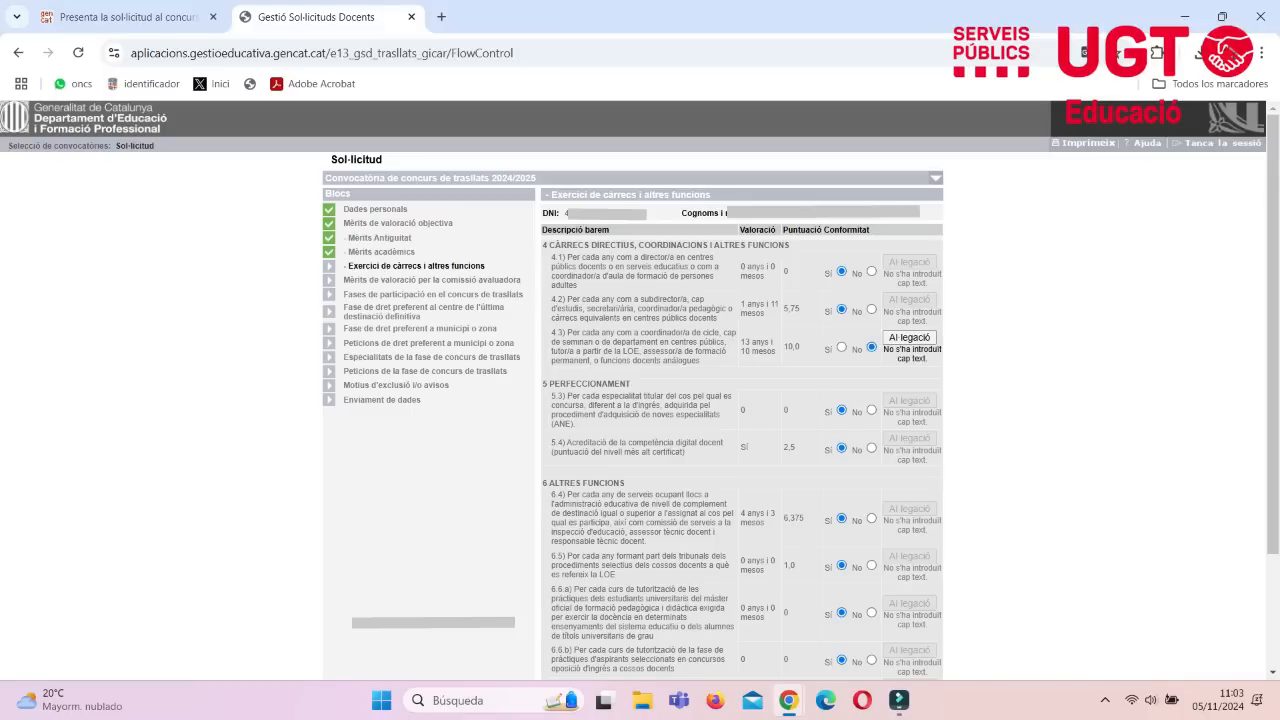
{"action": "left_click", "coordinate": [909, 337]}
{"action": "left_click", "coordinate": [468, 261]}
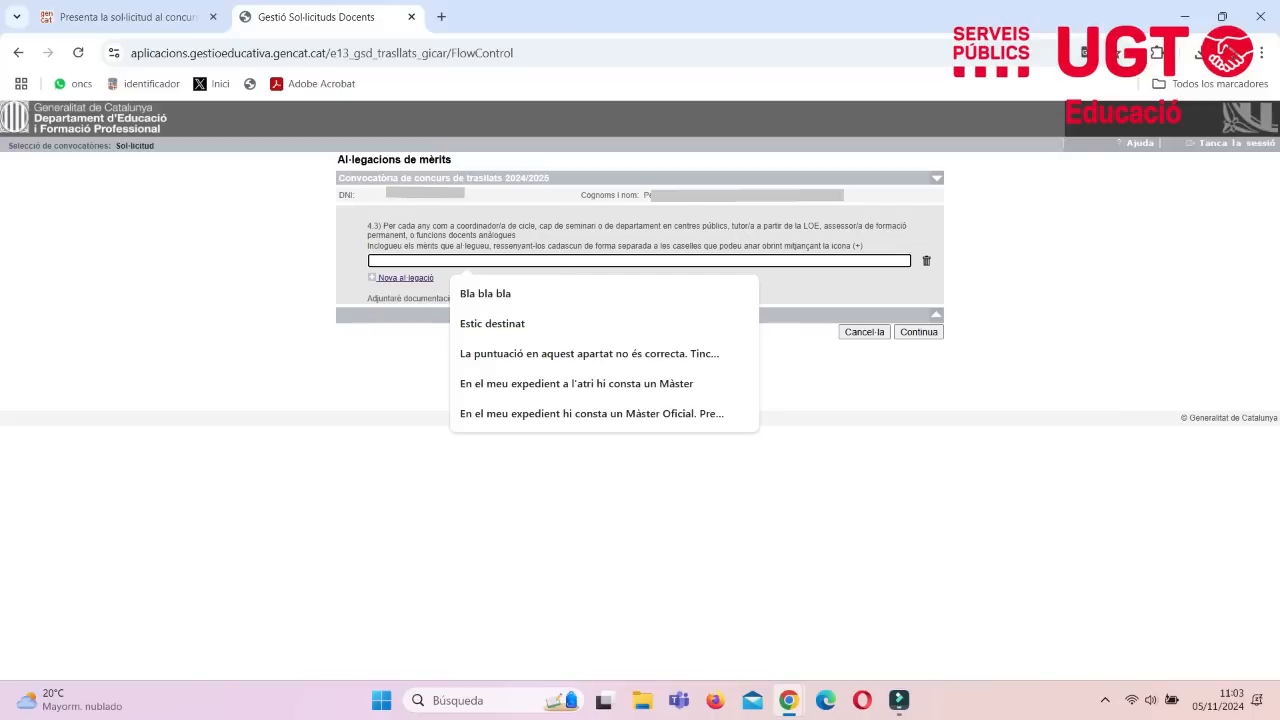
{"action": "type", "text": "Aporto documentac"}
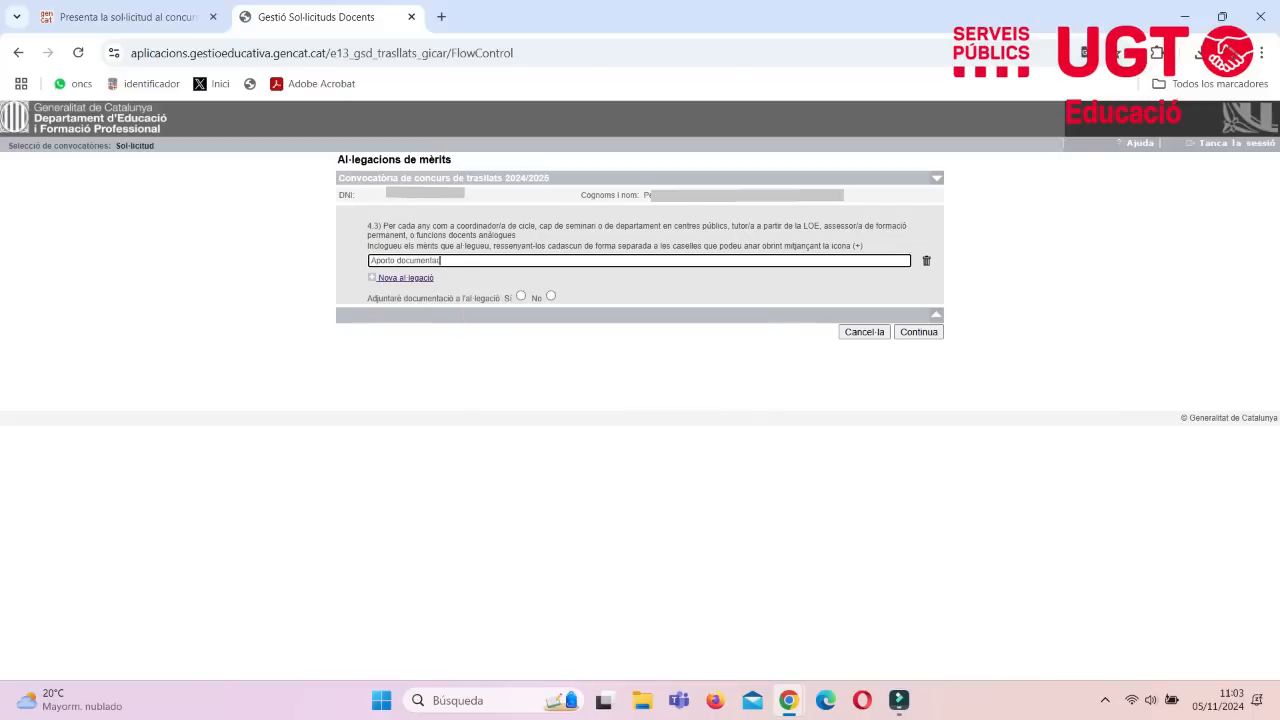
{"action": "type", "text": "ió justificativa de 4 anys com a tutor d'ESO"}
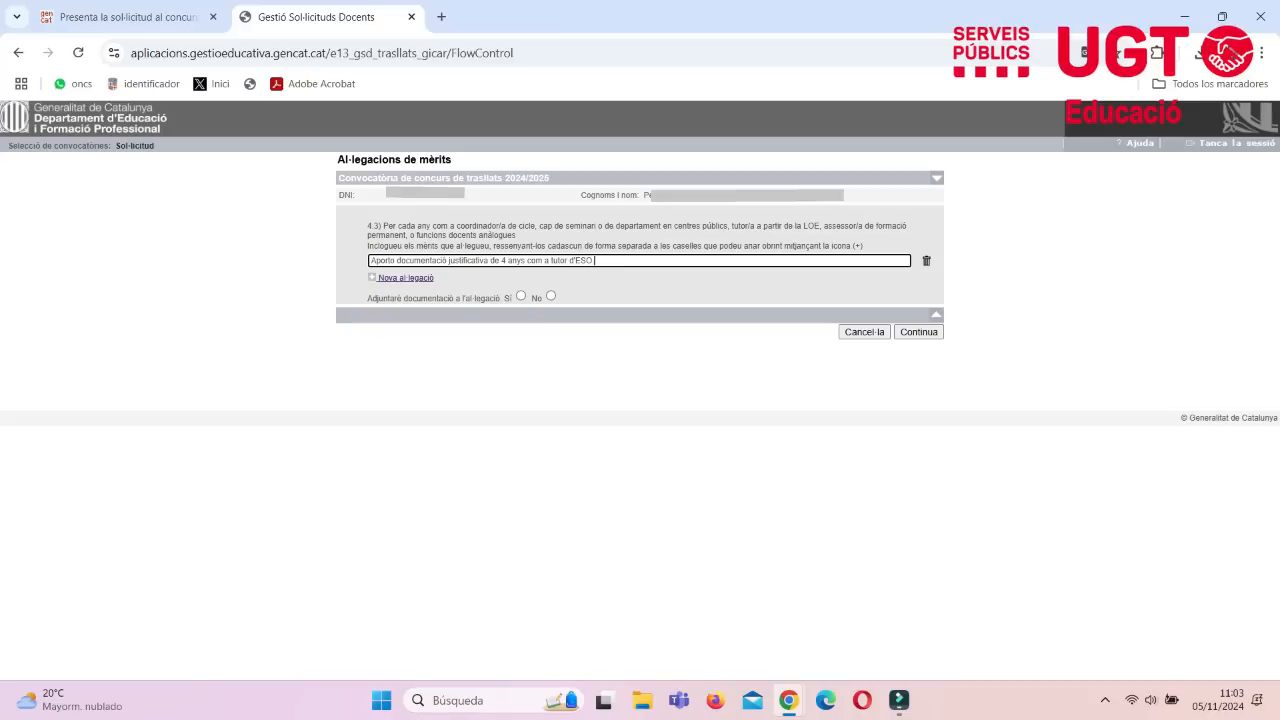
- Indicate that documentation accompanies the 4.3 allegation, add a blank document entry, and save without choosing a file
{"action": "left_click", "coordinate": [521, 296]}
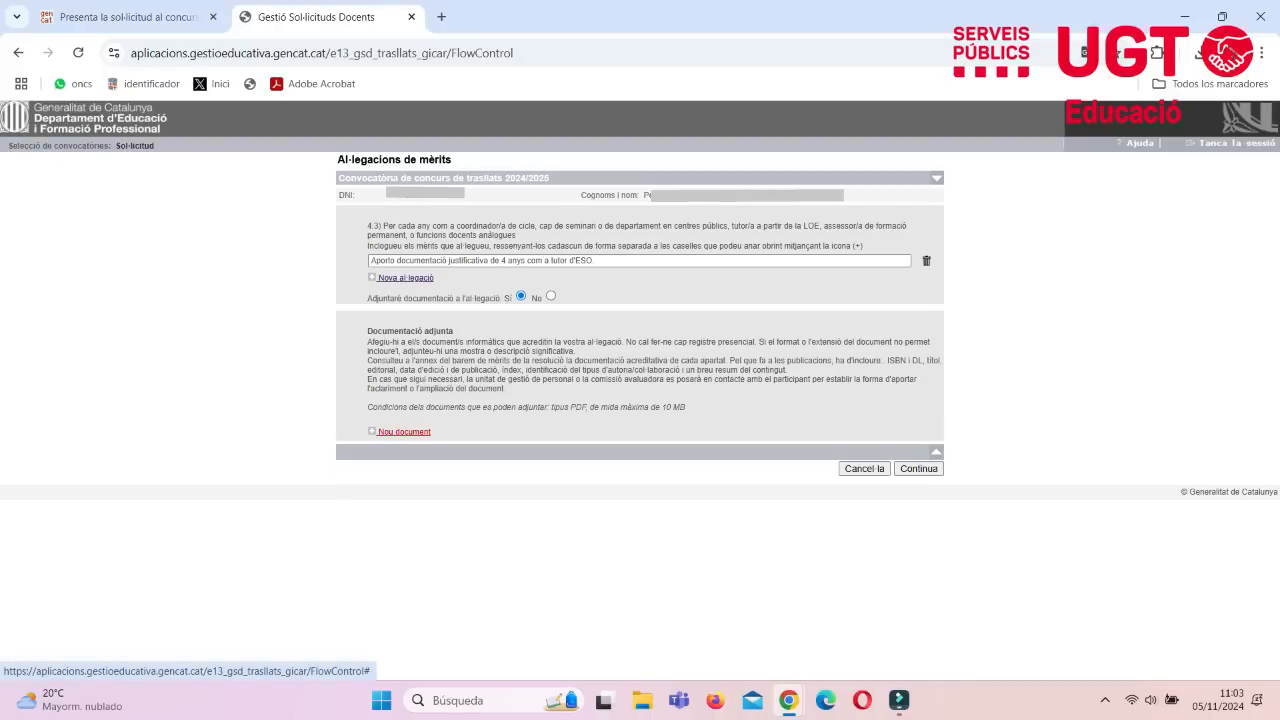
{"action": "left_click", "coordinate": [404, 431]}
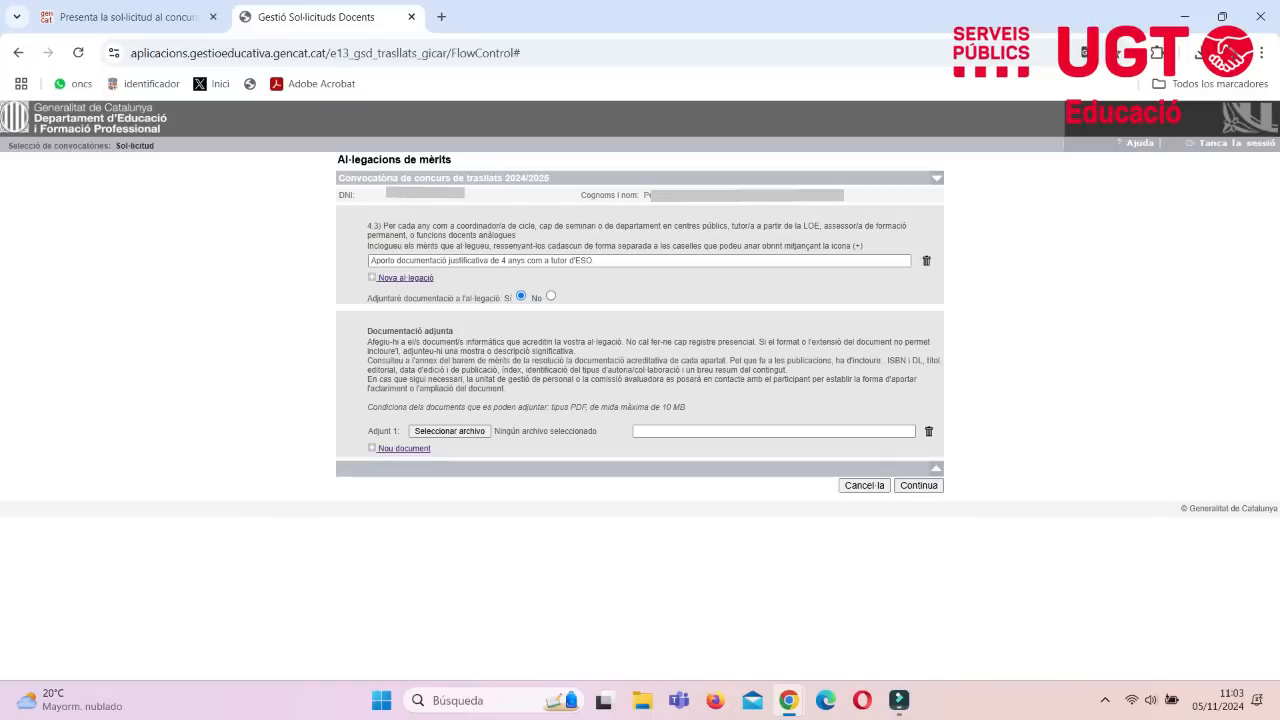
{"action": "left_click", "coordinate": [918, 485]}
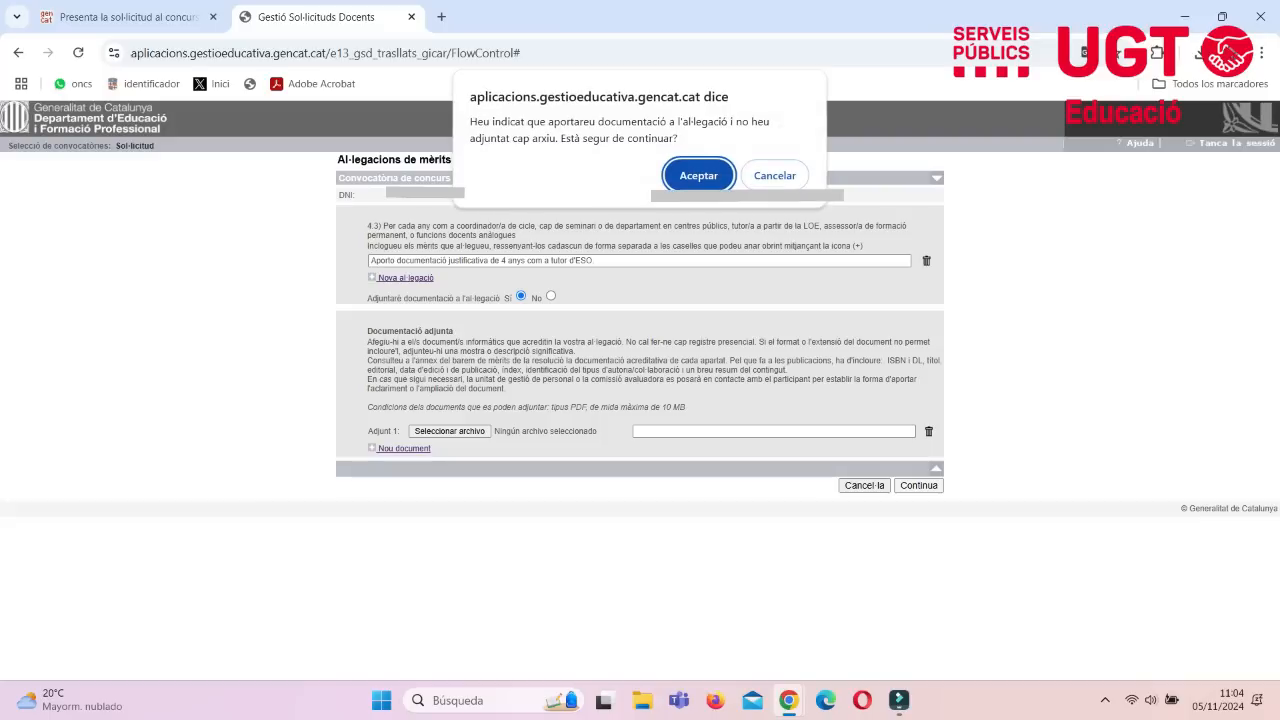
{"action": "key", "text": "Return"}
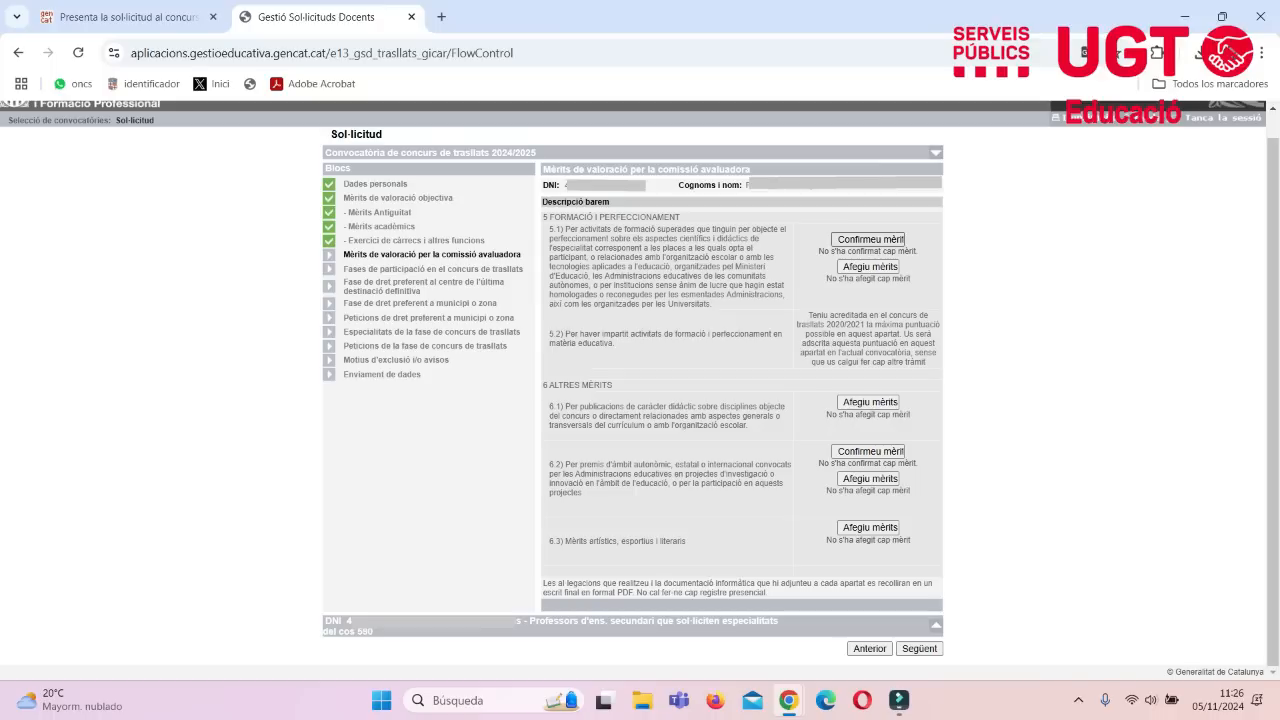
- Confirm all the registered training activities listed for merit 5.1
{"action": "left_click", "coordinate": [869, 239]}
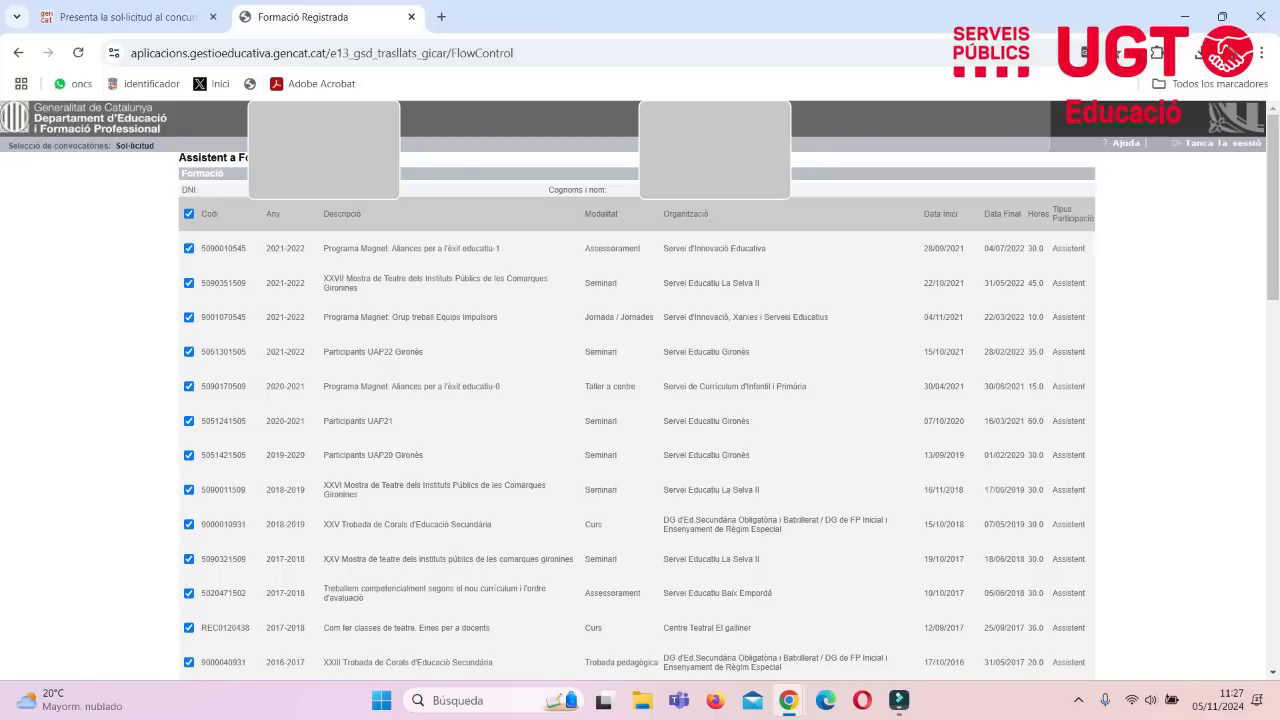
{"action": "scroll", "coordinate": [640, 390], "scroll_direction": "down", "scroll_amount": 15}
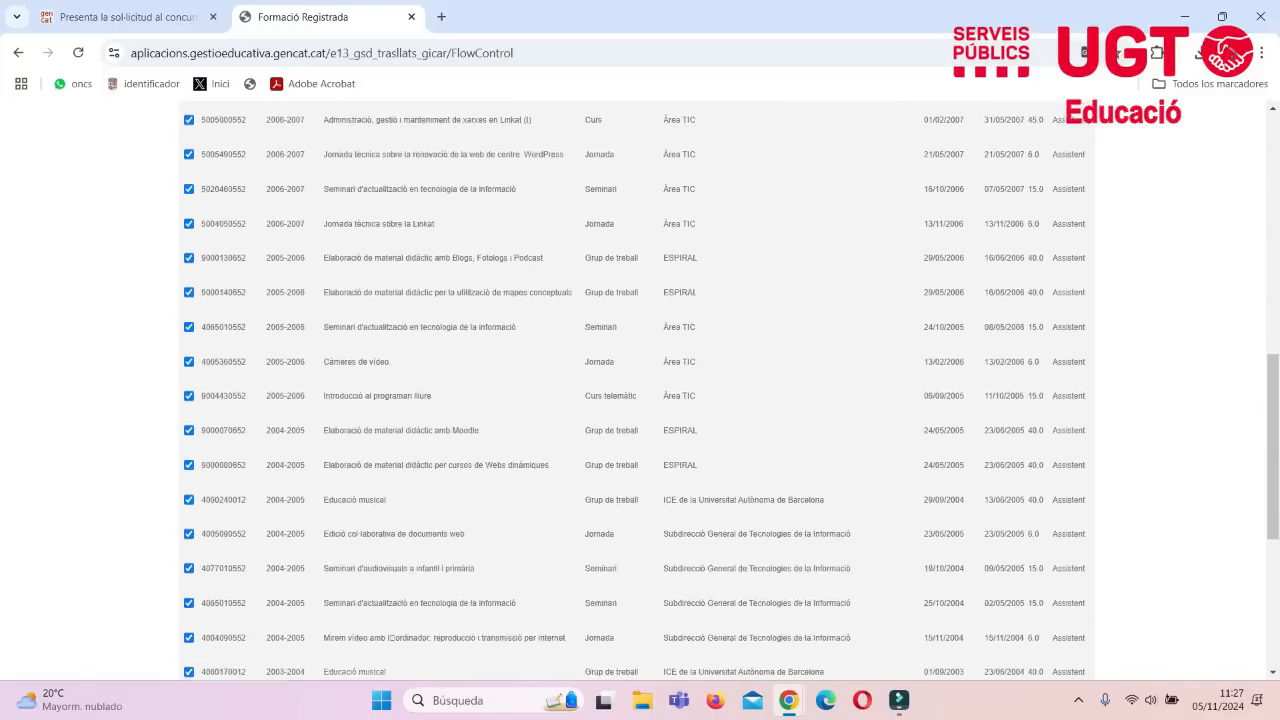
{"action": "scroll", "coordinate": [640, 390], "scroll_direction": "down", "scroll_amount": 3}
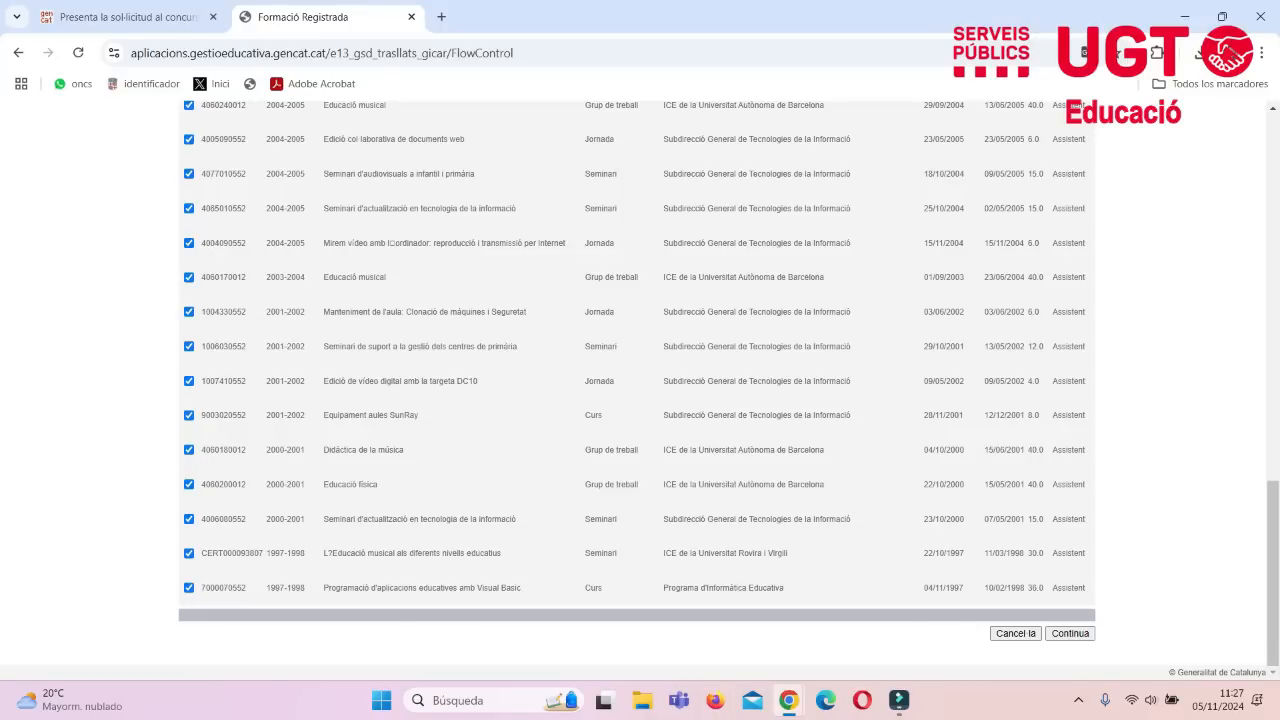
{"action": "left_click", "coordinate": [1070, 633]}
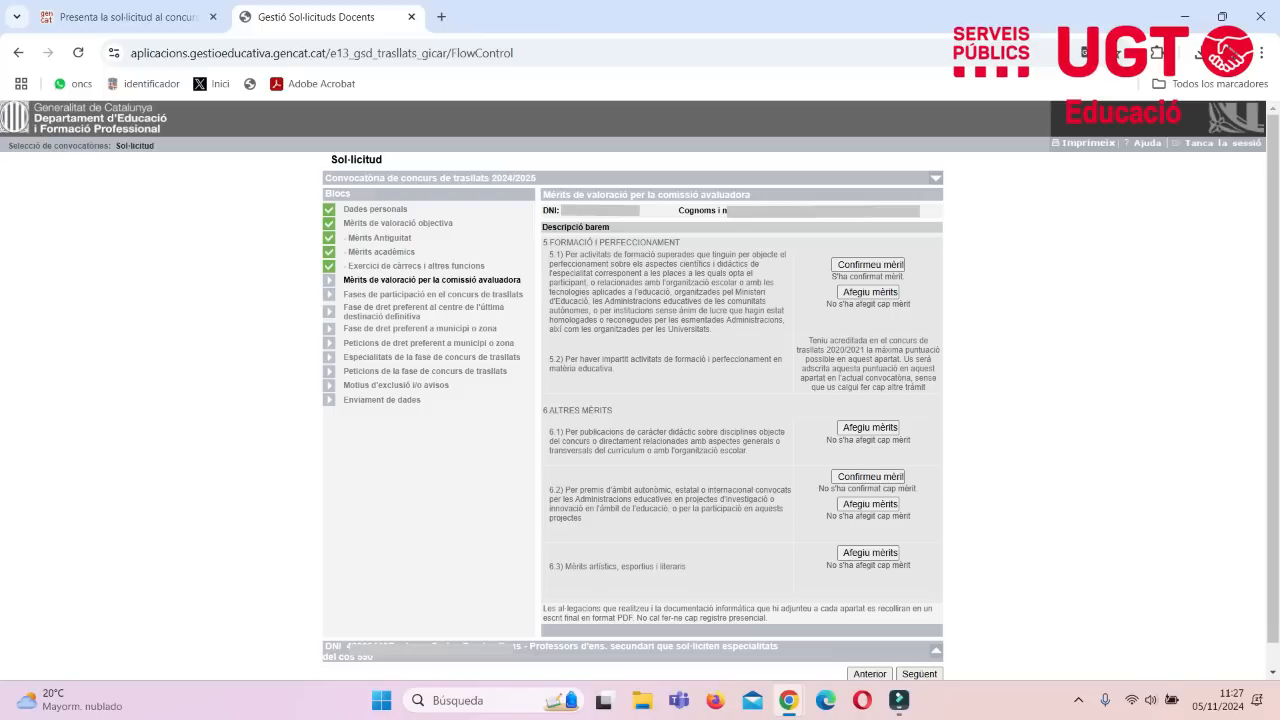
- Opt into the Concurs de trasllats phase and set Especialitat 1 to 016 Música, from Catalunya
{"action": "scroll", "coordinate": [640, 390], "scroll_direction": "down", "scroll_amount": 1}
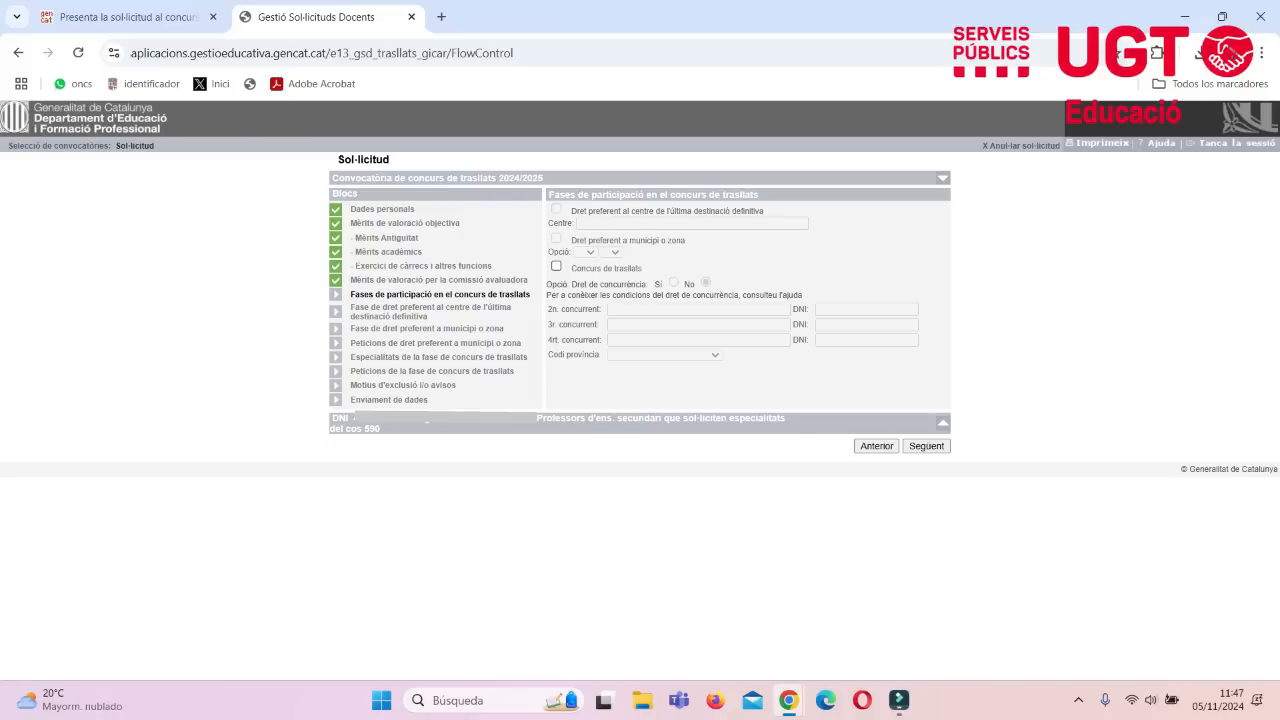
{"action": "left_click", "coordinate": [556, 266]}
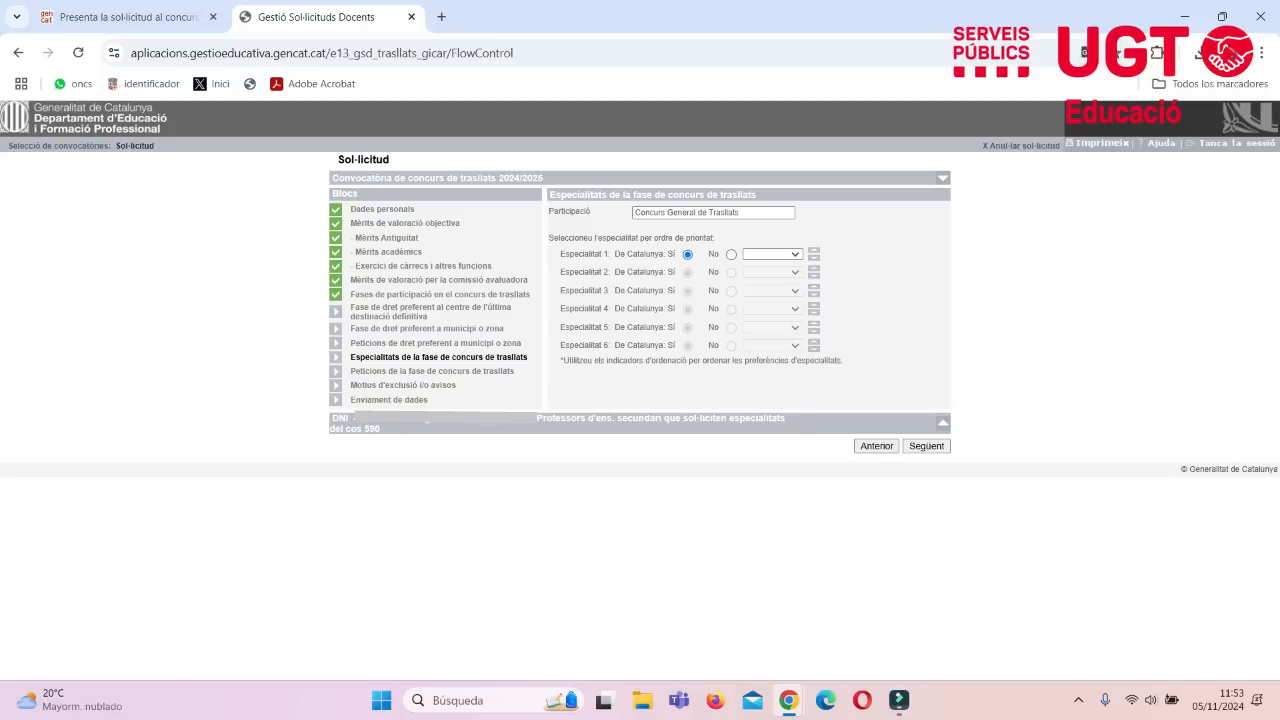
{"action": "left_click", "coordinate": [790, 254]}
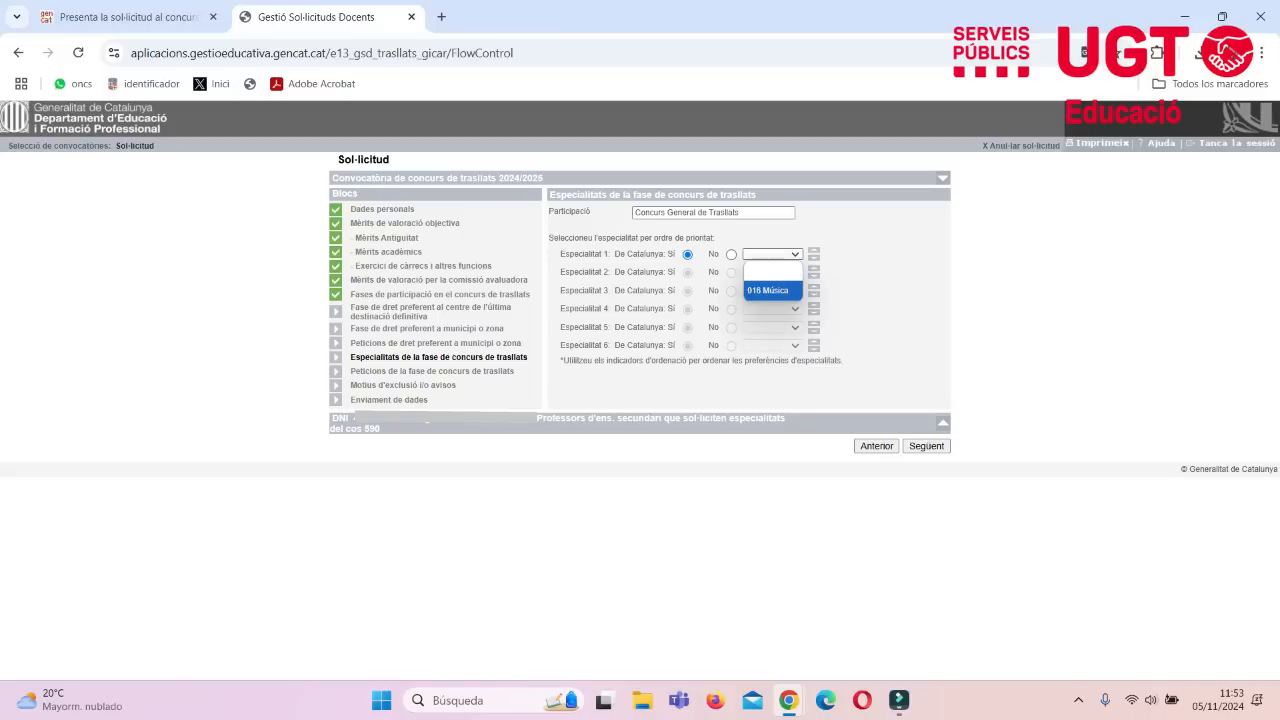
{"action": "left_click", "coordinate": [772, 291]}
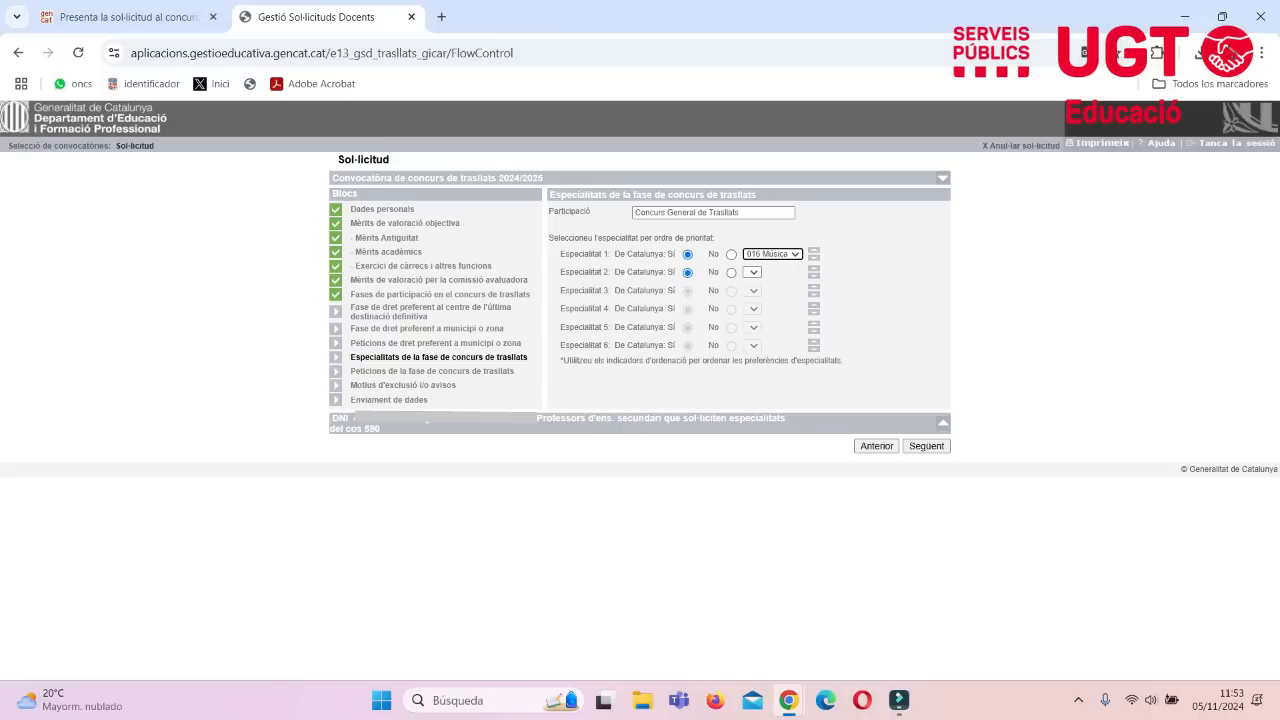